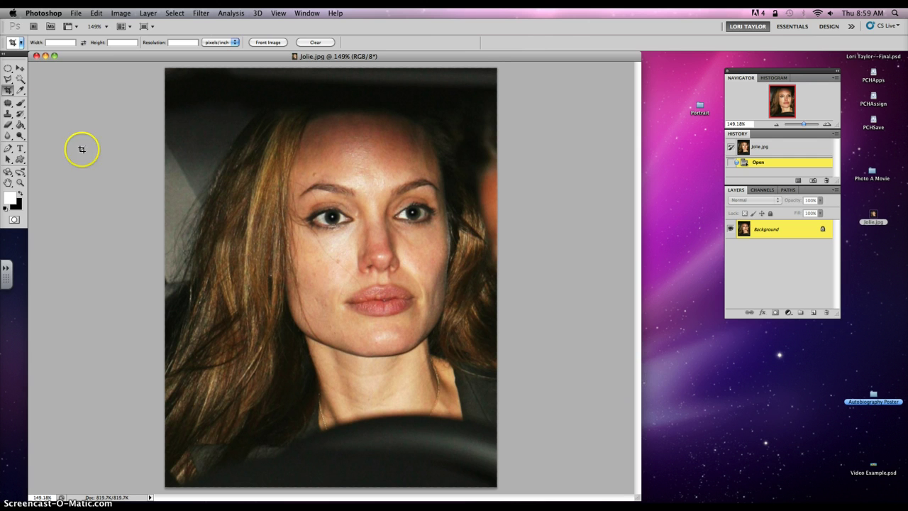
drag(8, 102, 26, 111)
click(38, 110)
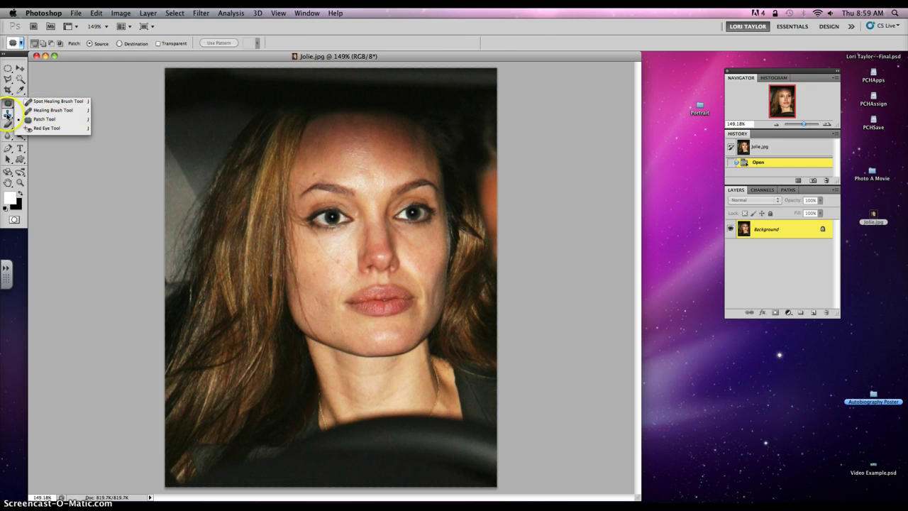
click(8, 115)
drag(8, 115, 38, 114)
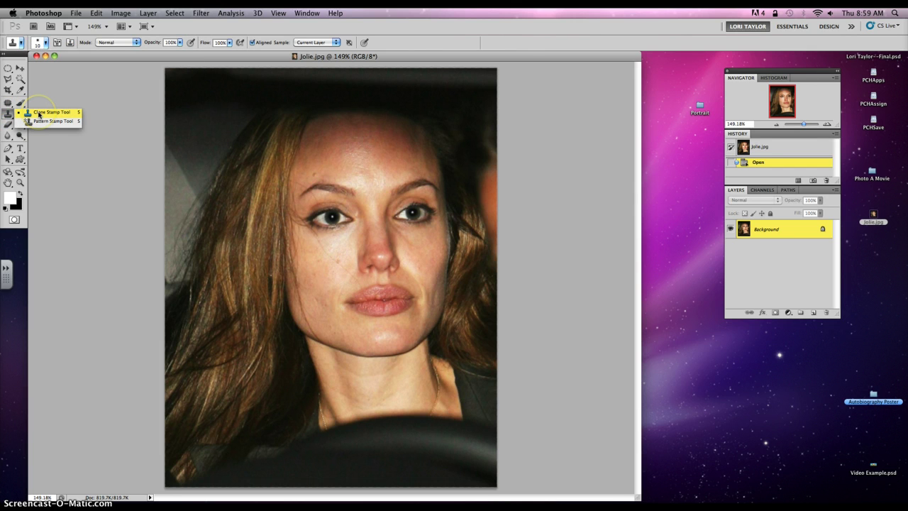
- Zoom the portrait to 200% and patch the crease under the image-right eye with smoother cheek skin using the Patch Tool
click(6, 103)
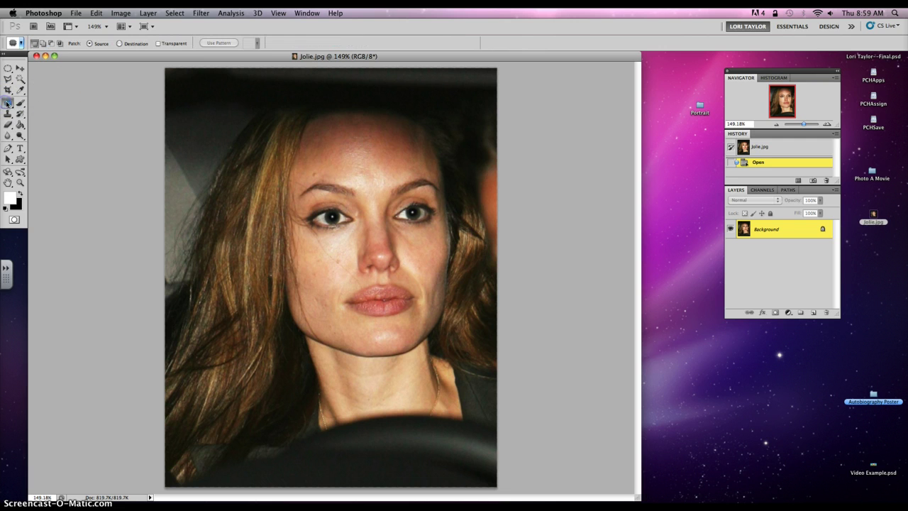
drag(7, 103, 38, 122)
click(827, 123)
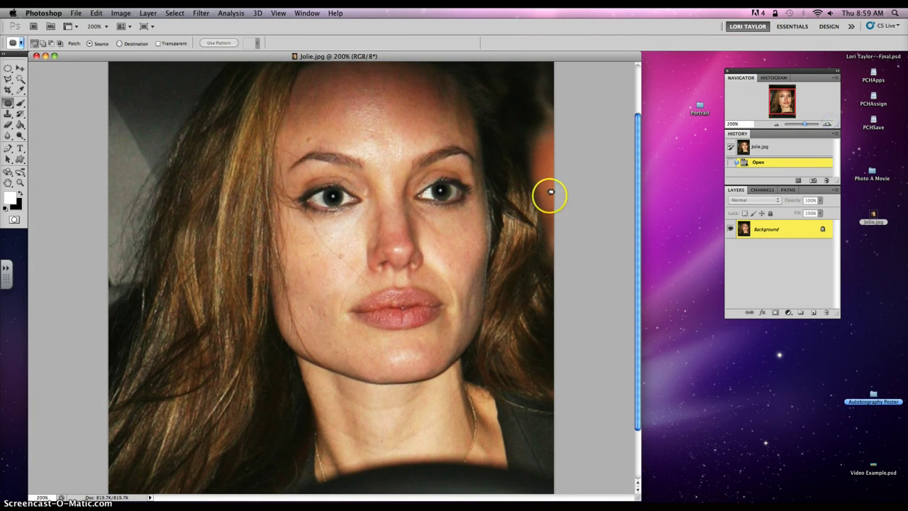
scroll(488, 189, up, 2)
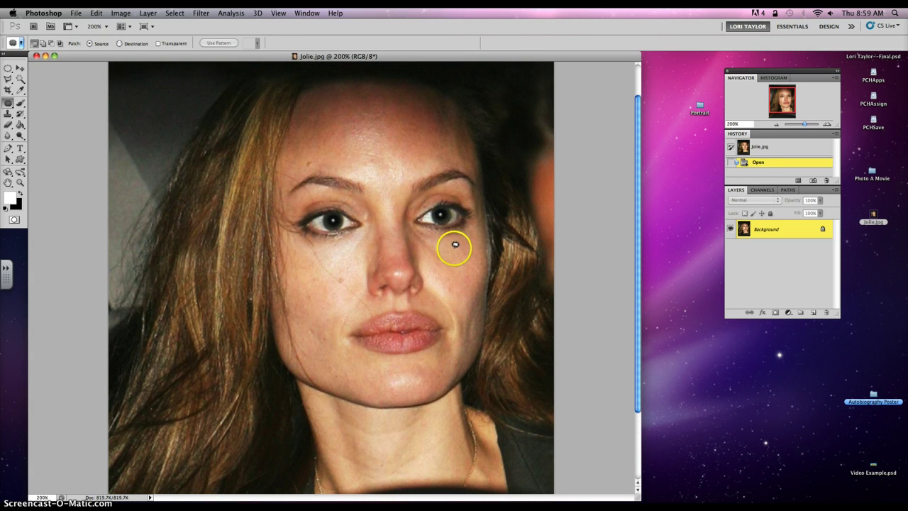
mouse_move(455, 245)
mouse_down()
mouse_move(419, 227)
mouse_move(411, 243)
mouse_move(428, 254)
mouse_move(454, 246)
mouse_up()
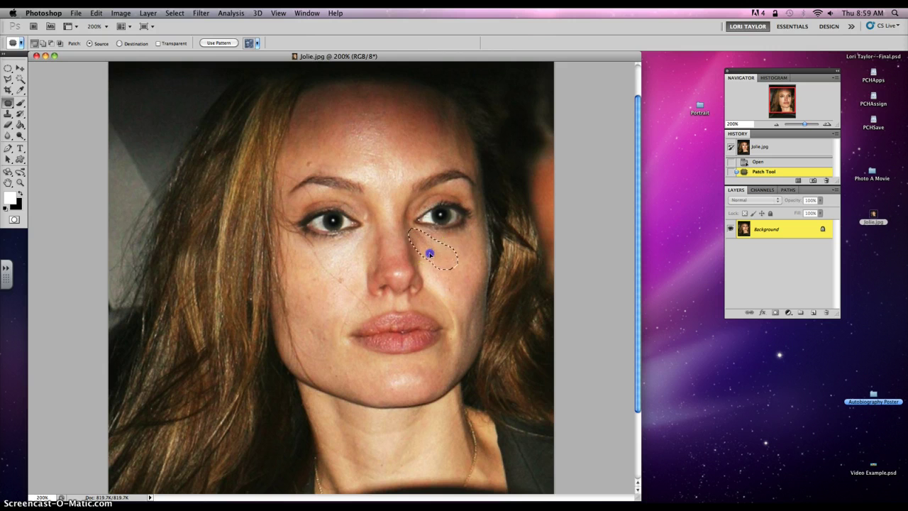
drag(433, 264, 439, 281)
click(490, 286)
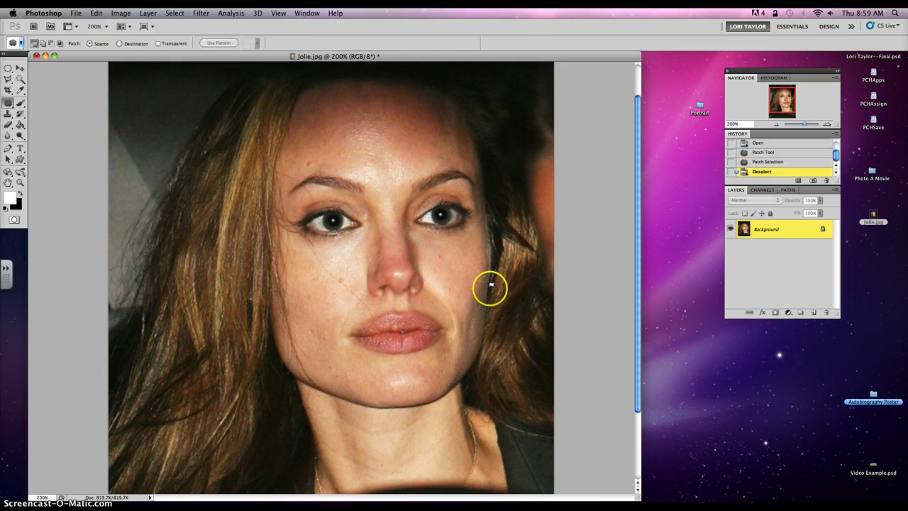
- Patch the remaining lines between the nose and the image-right cheek with clear skin lower on that cheek
mouse_move(450, 253)
mouse_down()
mouse_move(440, 258)
mouse_move(462, 265)
mouse_up()
click(430, 248)
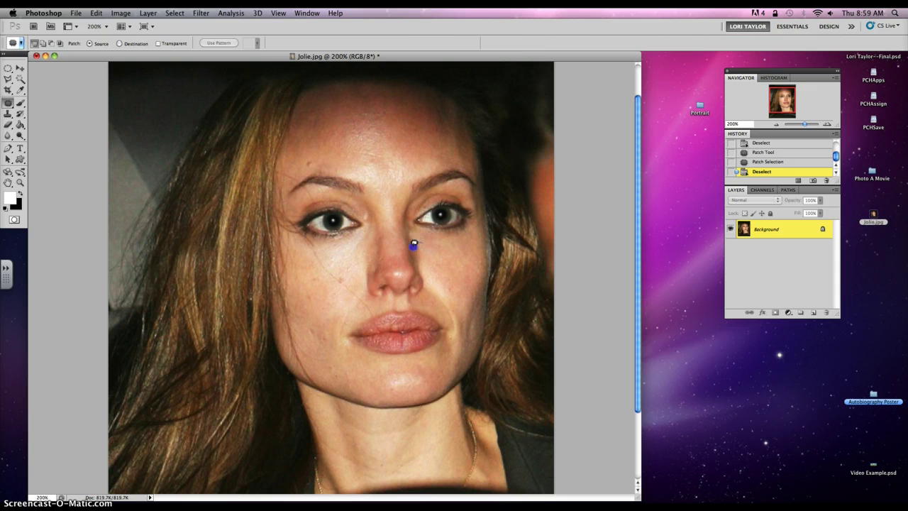
mouse_move(427, 244)
mouse_down()
mouse_move(420, 245)
mouse_move(450, 257)
mouse_up()
click(451, 256)
- Patch the smile lines beside both corners of the mouth with smooth skin from the adjacent cheeks, clearing each selection
scroll(418, 255, down, 3)
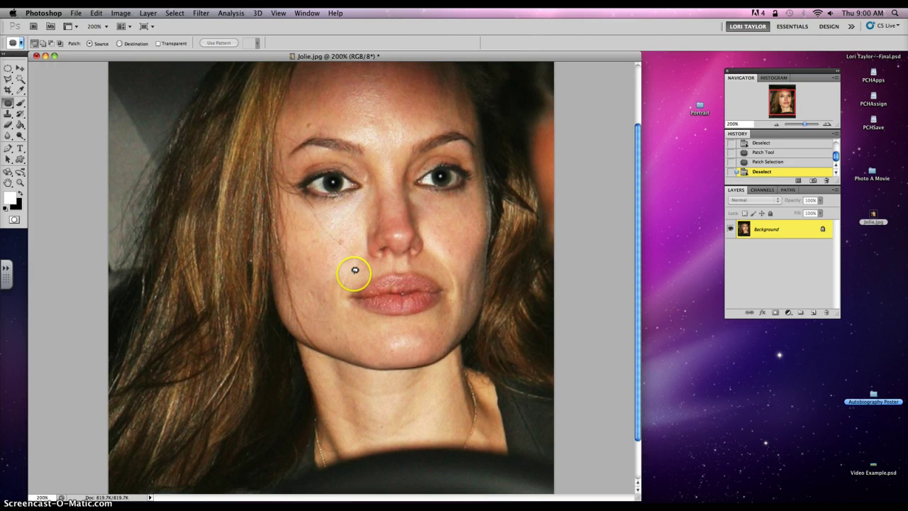
mouse_move(356, 270)
mouse_down()
mouse_move(348, 266)
mouse_move(340, 278)
mouse_move(339, 310)
mouse_move(355, 270)
mouse_move(341, 291)
mouse_move(326, 271)
mouse_up()
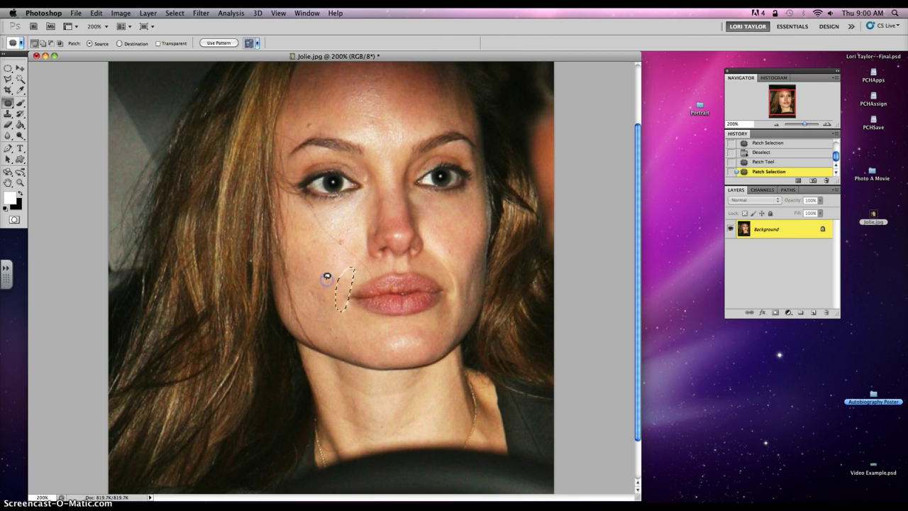
click(326, 275)
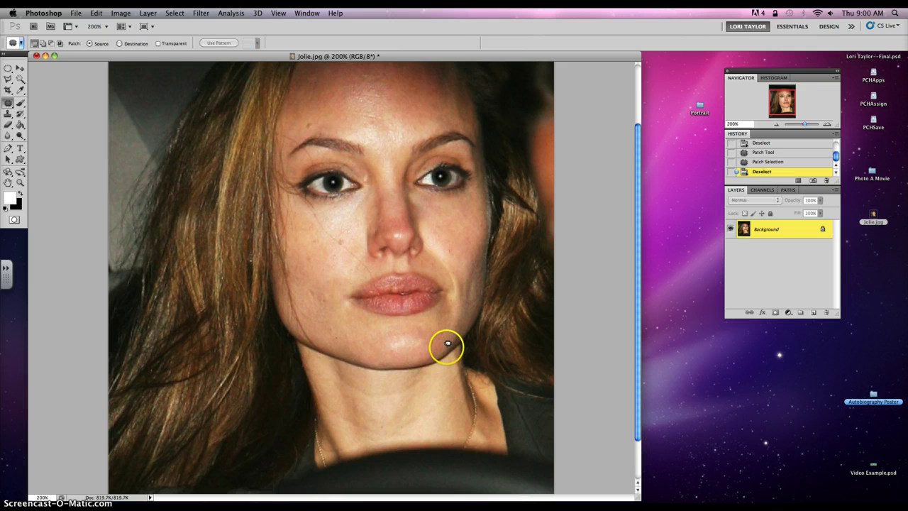
mouse_move(460, 280)
mouse_down()
mouse_move(436, 257)
mouse_move(450, 304)
mouse_move(461, 294)
mouse_move(456, 274)
mouse_move(455, 289)
mouse_move(473, 267)
mouse_move(468, 310)
mouse_move(479, 280)
mouse_move(460, 259)
mouse_move(451, 307)
mouse_move(469, 303)
mouse_move(469, 278)
mouse_move(459, 284)
mouse_move(457, 258)
mouse_up()
key(super+d)
key(super+d)
key(super+d)
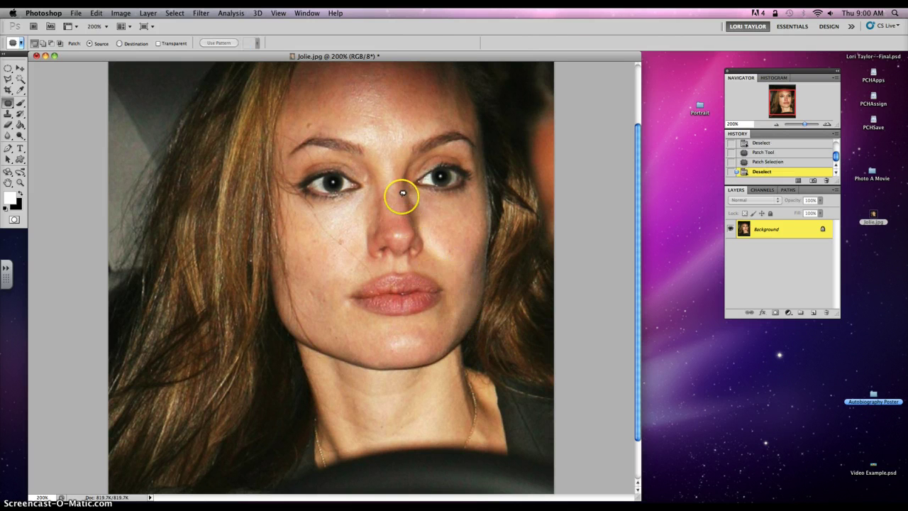
- Patch the shiny, uneven areas in the middle of the forehead with smoother forehead skin beside them, then deselect
drag(403, 182, 411, 263)
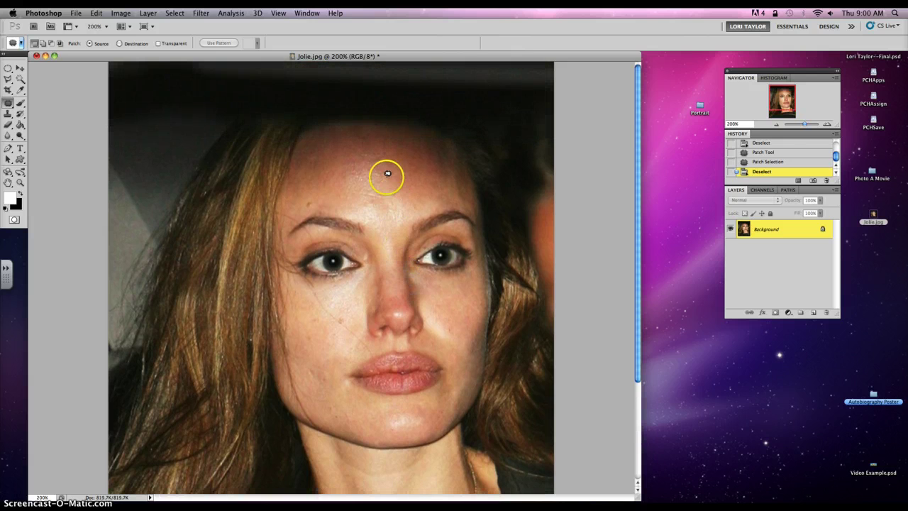
mouse_move(387, 190)
mouse_down()
mouse_move(352, 187)
mouse_move(361, 202)
mouse_move(392, 198)
mouse_move(385, 189)
mouse_move(417, 192)
mouse_up()
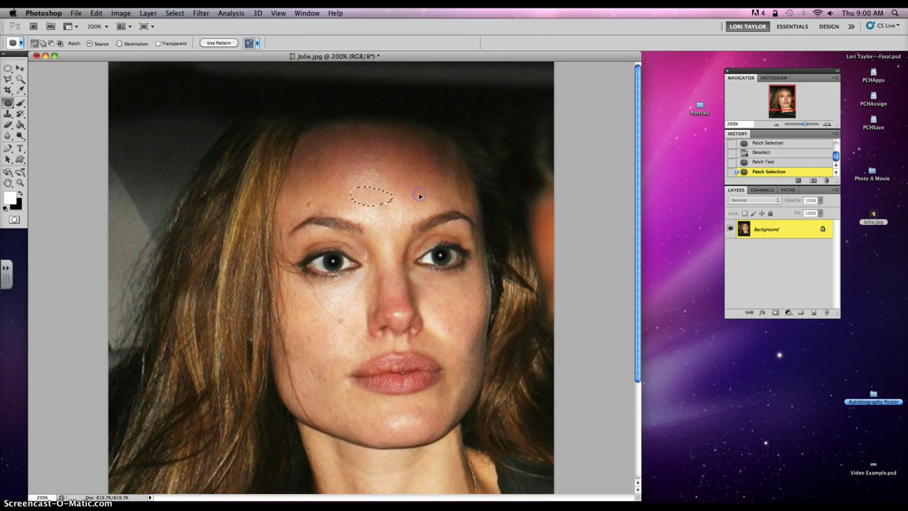
click(381, 165)
mouse_move(385, 154)
mouse_down()
mouse_move(364, 148)
mouse_move(377, 162)
mouse_move(383, 150)
mouse_move(375, 154)
mouse_move(414, 155)
mouse_up()
key(super+d)
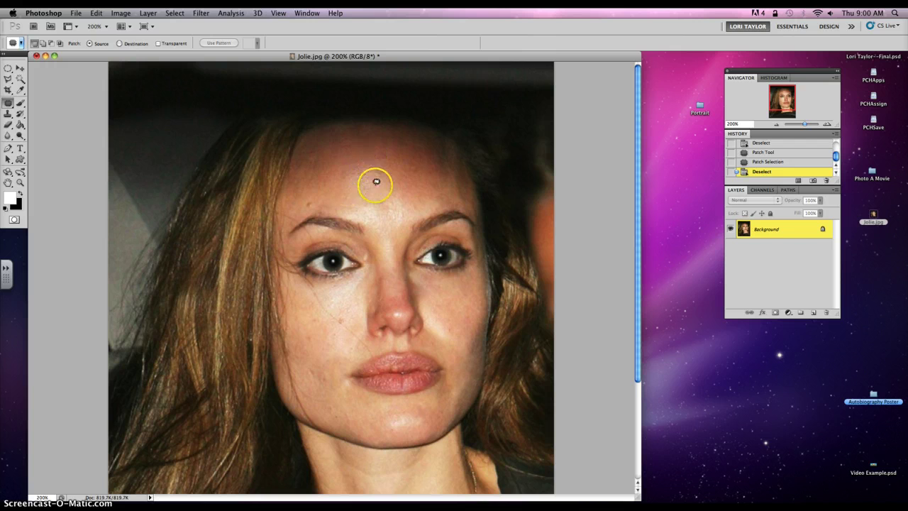
mouse_move(376, 182)
mouse_down()
mouse_move(371, 156)
mouse_move(358, 157)
mouse_move(353, 178)
mouse_move(372, 186)
mouse_move(390, 179)
mouse_move(390, 157)
mouse_move(381, 155)
mouse_move(418, 173)
mouse_up()
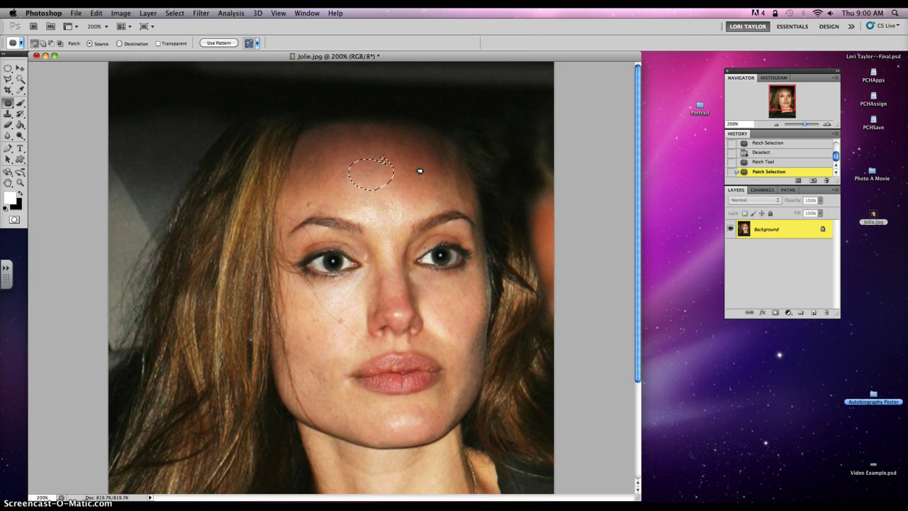
click(408, 189)
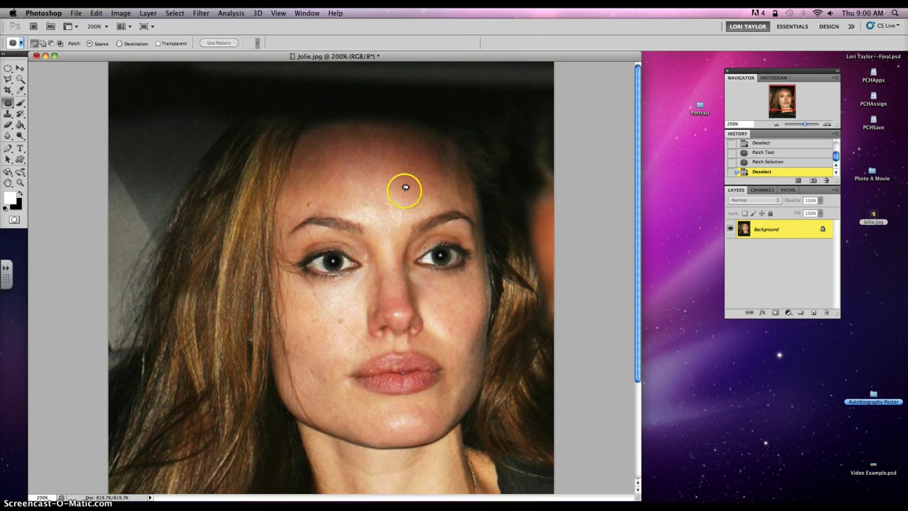
- Remove the mole above the image-left eyebrow with the Healing Brush Tool, using nearby forehead skin as the source
scroll(394, 170, down, 2)
click(399, 278)
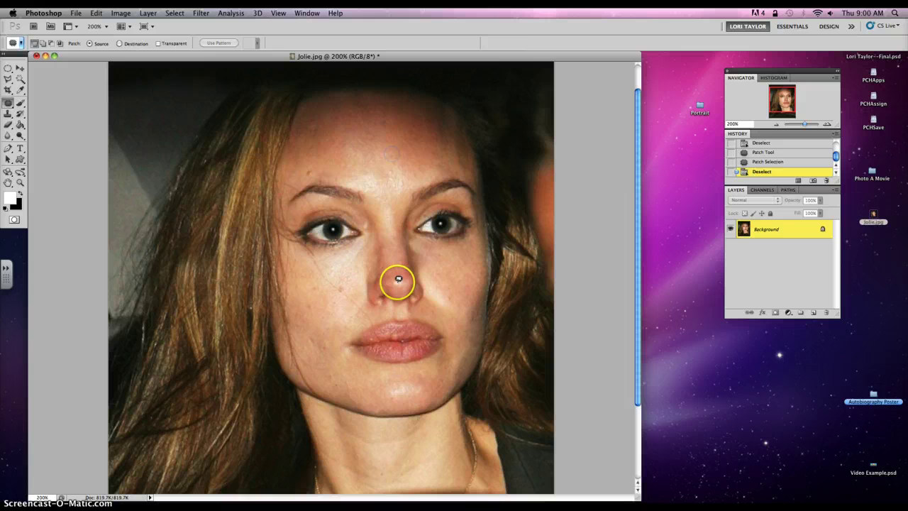
click(9, 104)
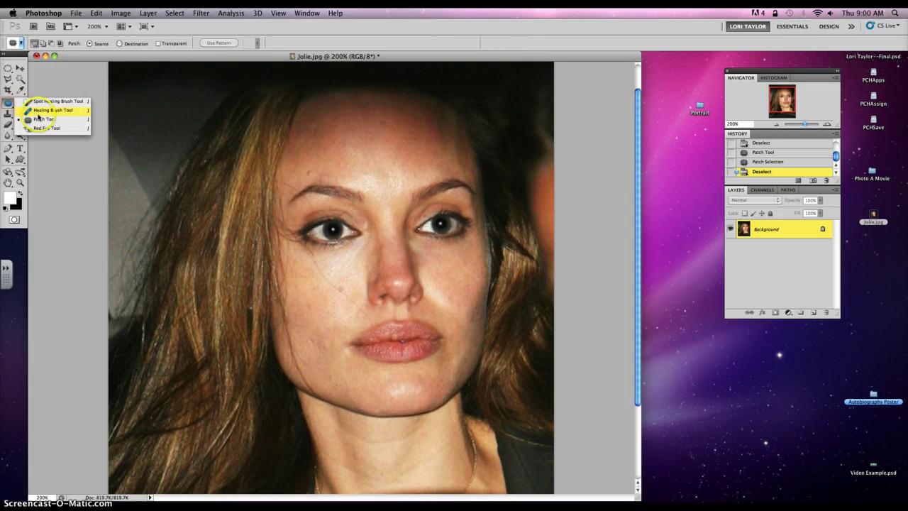
mouse_move(39, 116)
mouse_down()
mouse_move(26, 101)
mouse_move(31, 112)
mouse_up()
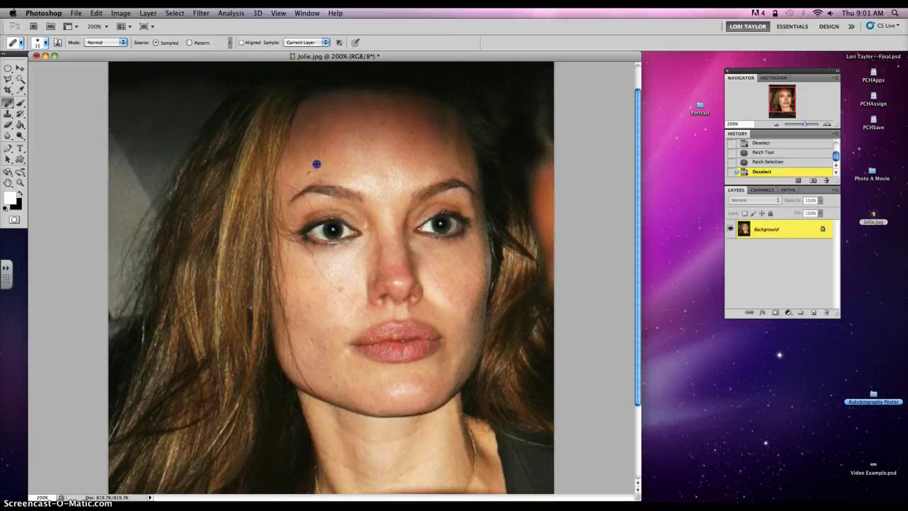
click(308, 170)
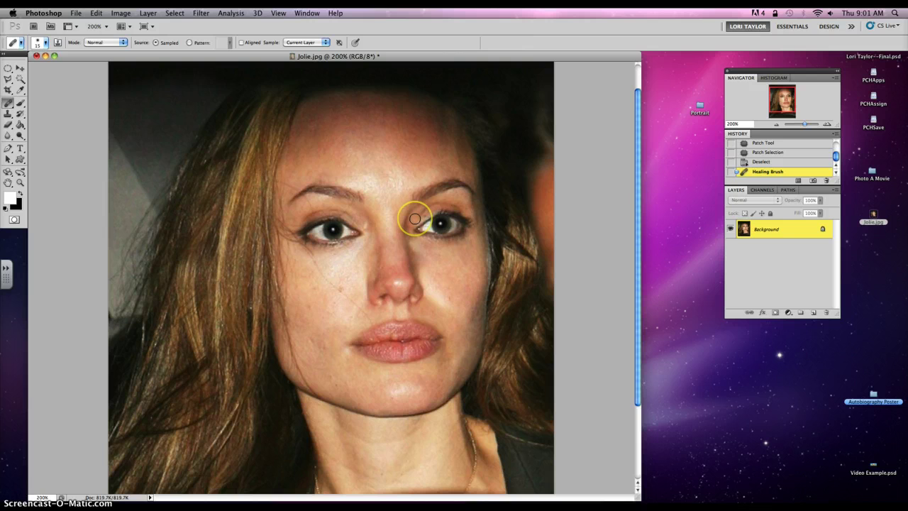
- Heal the mole and small spots on the image-left cheek beside the nose with sampled cheek skin
click(349, 282)
click(321, 300)
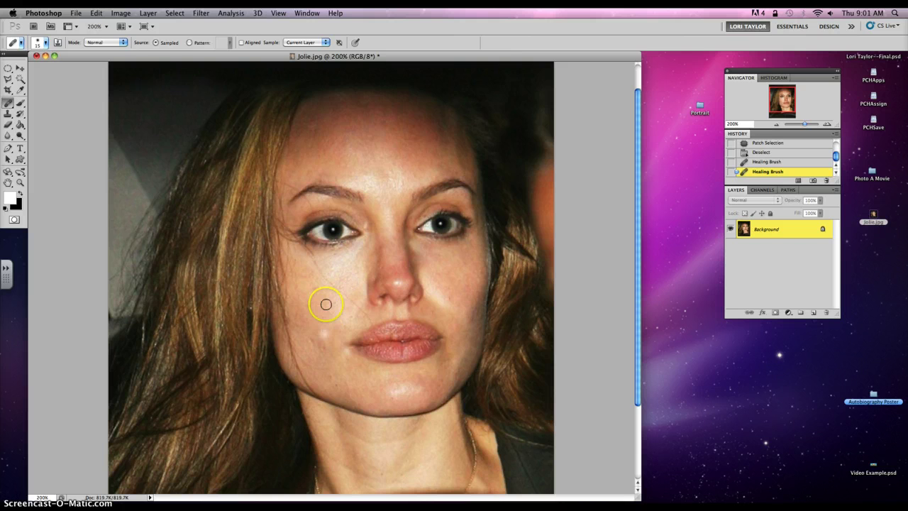
click(316, 288)
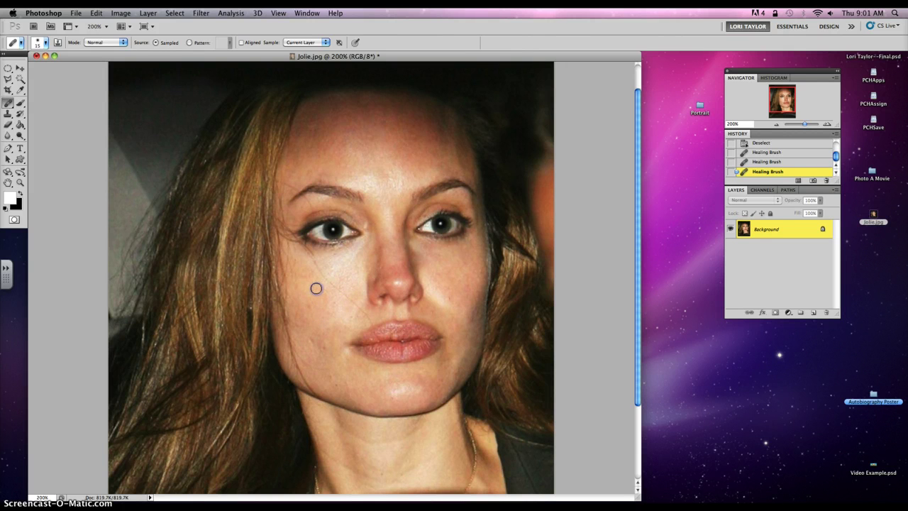
click(315, 314)
click(309, 306)
- Heal the blemishes on the lower image-left cheek near the mouth corner, resampling clean skin and enlarging the brush to 20
click(311, 338)
click(311, 340)
click(316, 332)
click(322, 347)
alt+click(314, 328)
click(323, 329)
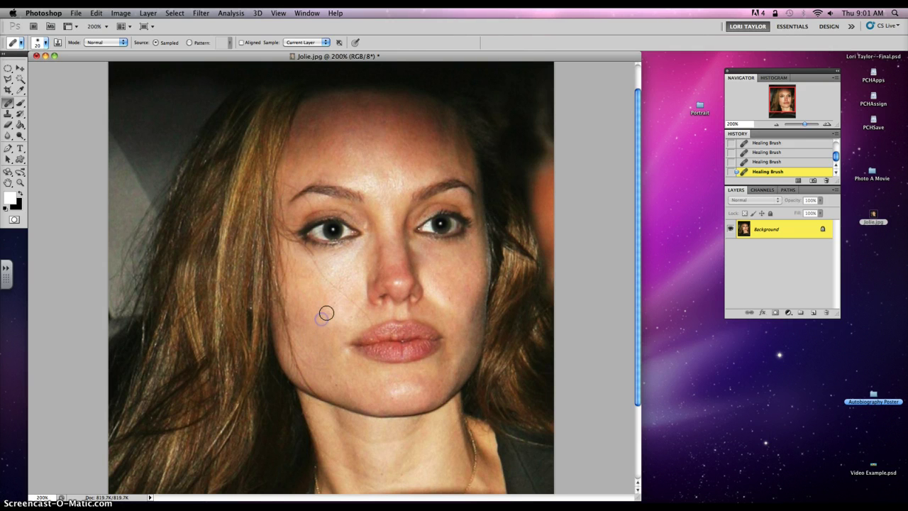
click(331, 316)
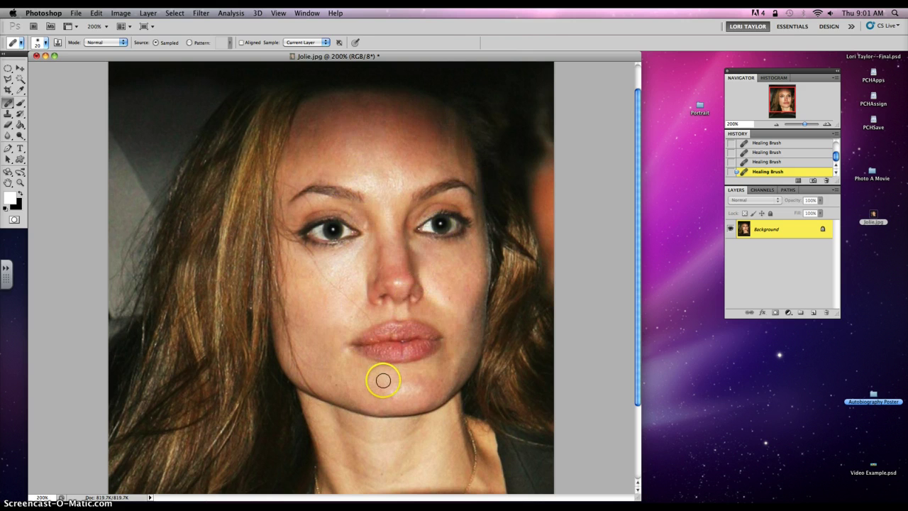
- Heal the small blemishes along the image-left jaw and on the chin with the Healing Brush
click(345, 390)
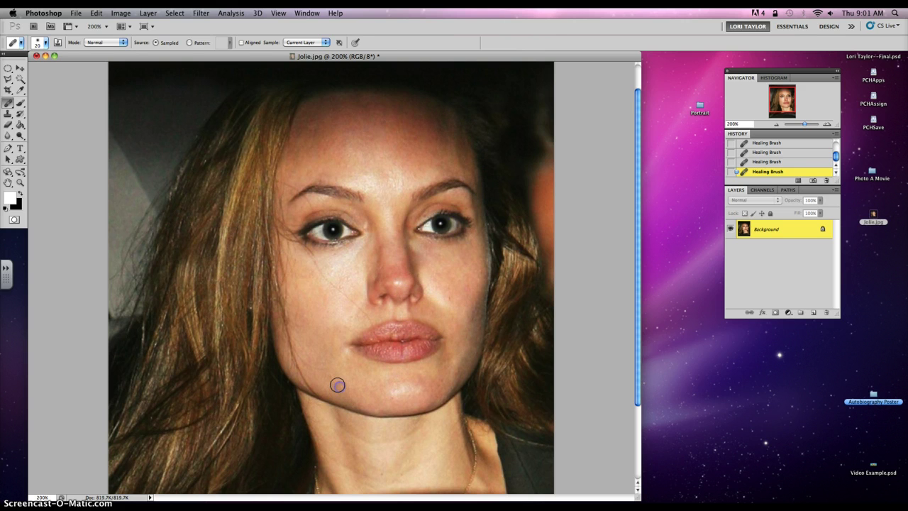
click(333, 379)
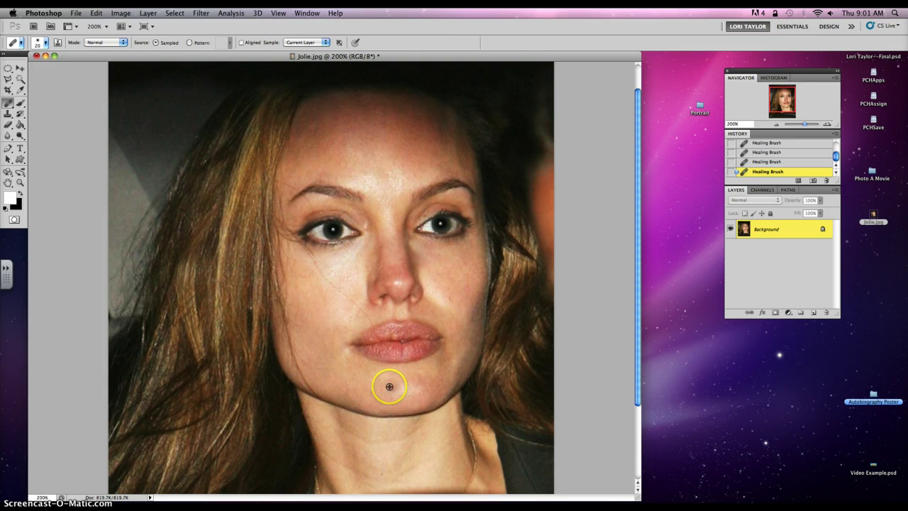
click(391, 398)
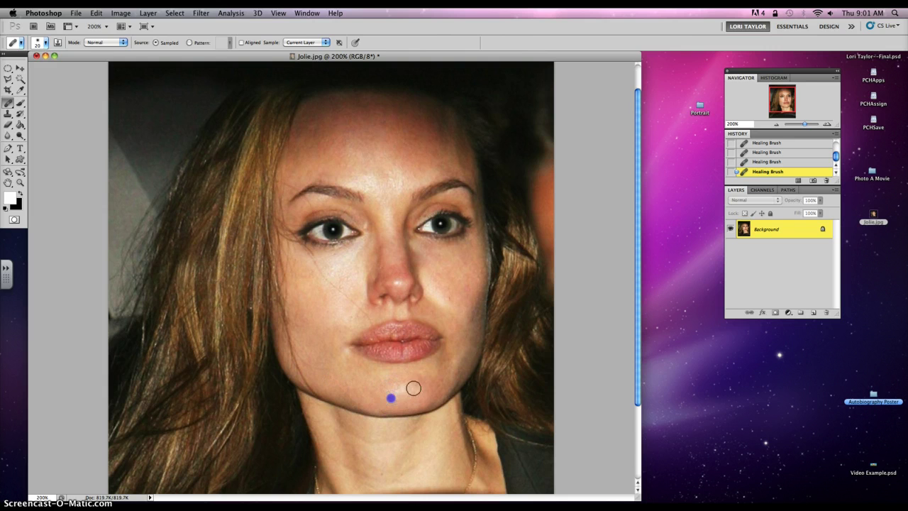
- Sample clean skin on the image-right cheek and heal the marks beneath that eye and beside the nose
alt+click(434, 313)
alt+click(462, 274)
mouse_move(466, 271)
mouse_down()
mouse_move(464, 284)
mouse_move(430, 273)
mouse_move(475, 283)
mouse_move(480, 304)
mouse_move(442, 265)
mouse_move(429, 267)
mouse_up()
click(425, 258)
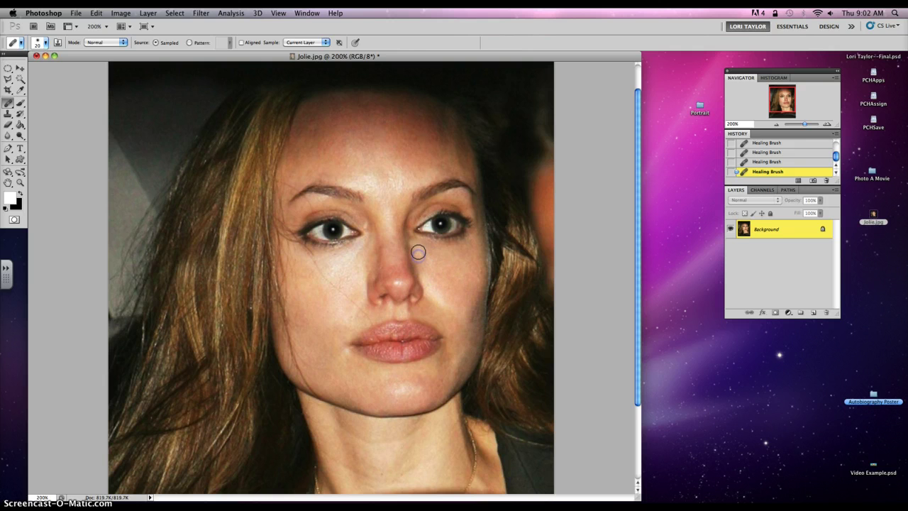
mouse_move(490, 327)
mouse_down()
mouse_move(435, 367)
mouse_move(444, 359)
mouse_up()
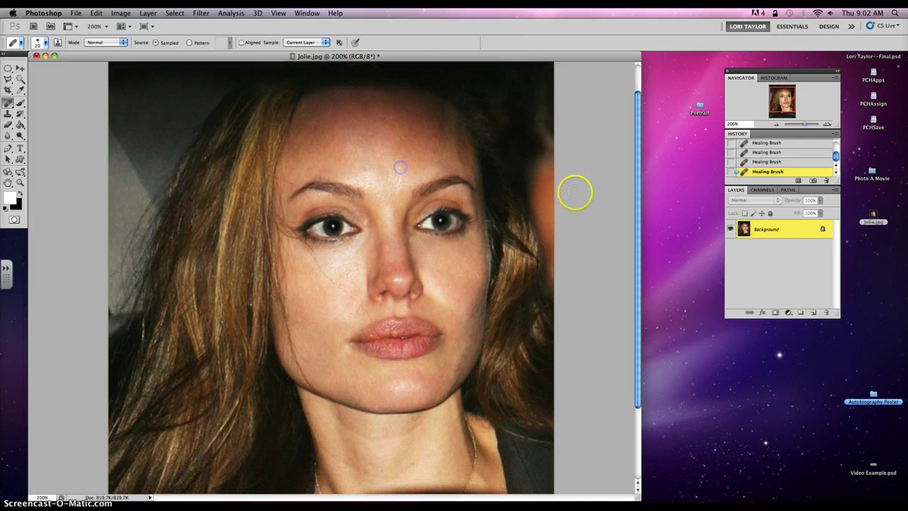
- Patch the crease across the upper neck with smoother neck skin beside it using the Patch Tool, then deselect
scroll(419, 284, down, 3)
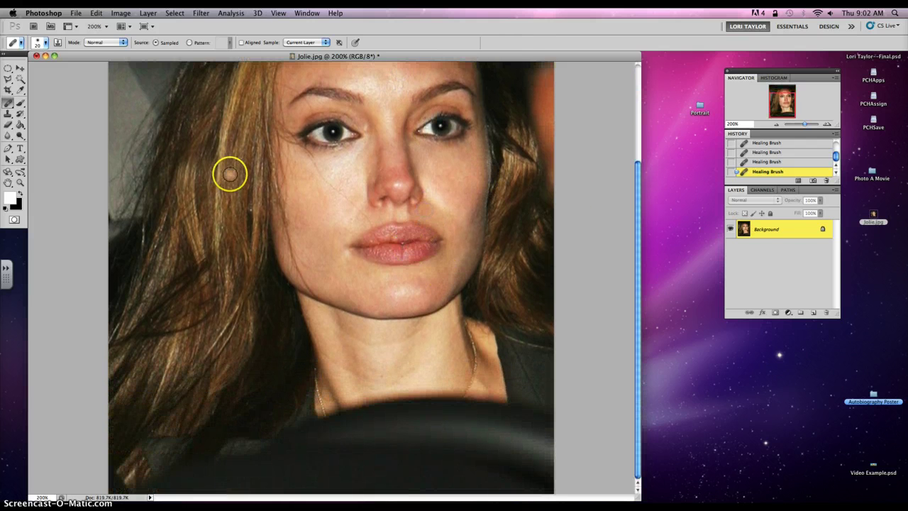
click(8, 103)
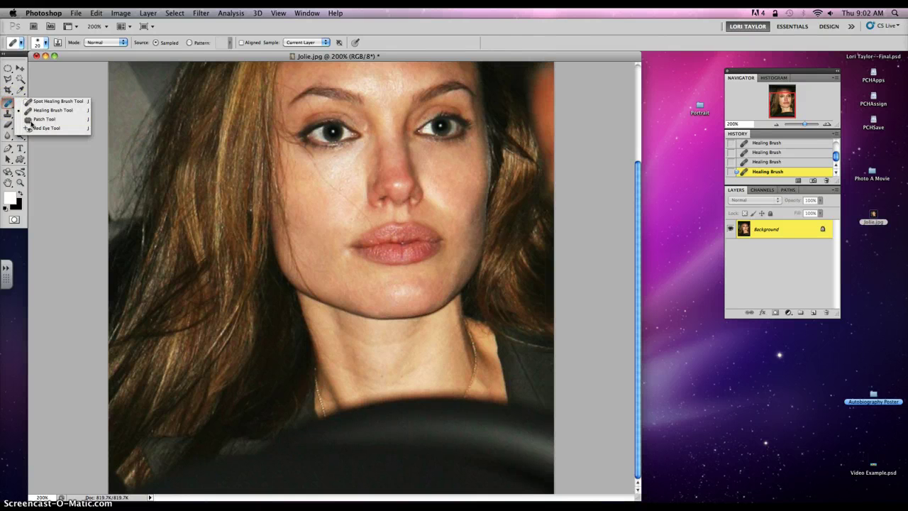
click(32, 119)
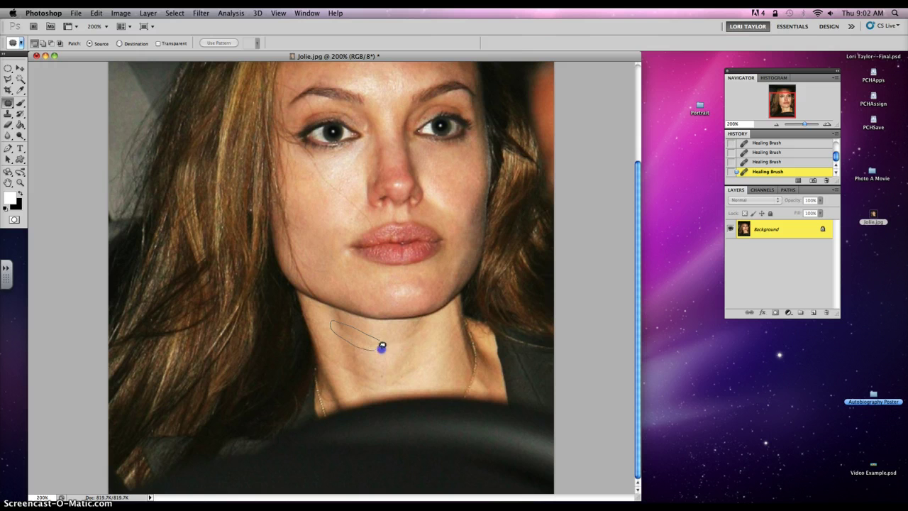
drag(378, 339, 378, 338)
mouse_move(359, 345)
mouse_down()
mouse_move(372, 370)
mouse_move(405, 326)
mouse_move(376, 345)
mouse_move(404, 346)
mouse_move(419, 325)
mouse_up()
key(super+d)
- Patch the remaining creases on the middle and lower neck with smooth neck skin, clearing the selection after each patch
mouse_move(420, 334)
mouse_down()
mouse_move(441, 353)
mouse_move(416, 353)
mouse_move(396, 378)
mouse_move(456, 352)
mouse_move(436, 342)
mouse_move(378, 369)
mouse_move(332, 350)
mouse_move(368, 369)
mouse_move(317, 346)
mouse_up()
key(super+d)
key(super+d)
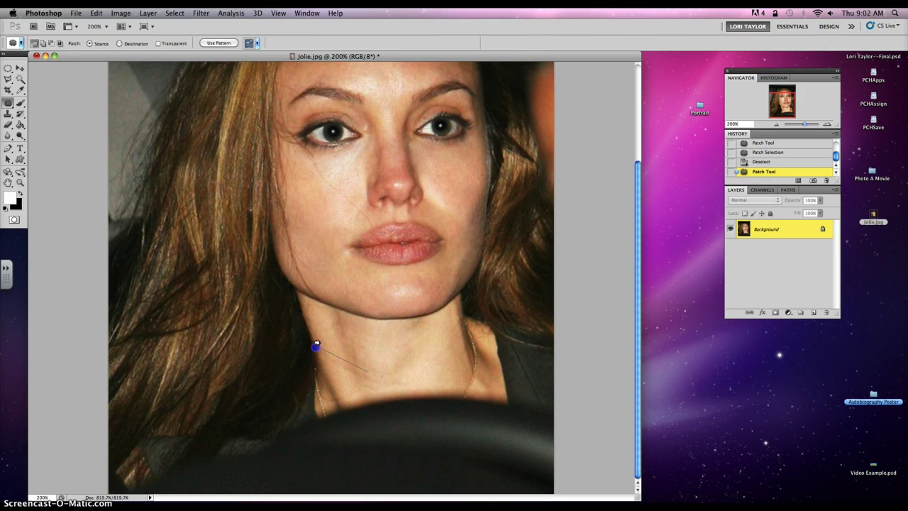
mouse_move(375, 372)
mouse_down()
mouse_move(364, 367)
mouse_move(393, 357)
mouse_move(371, 367)
mouse_move(389, 369)
mouse_up()
key(super+d)
drag(386, 376, 418, 366)
key(super+d)
drag(396, 229, 371, 351)
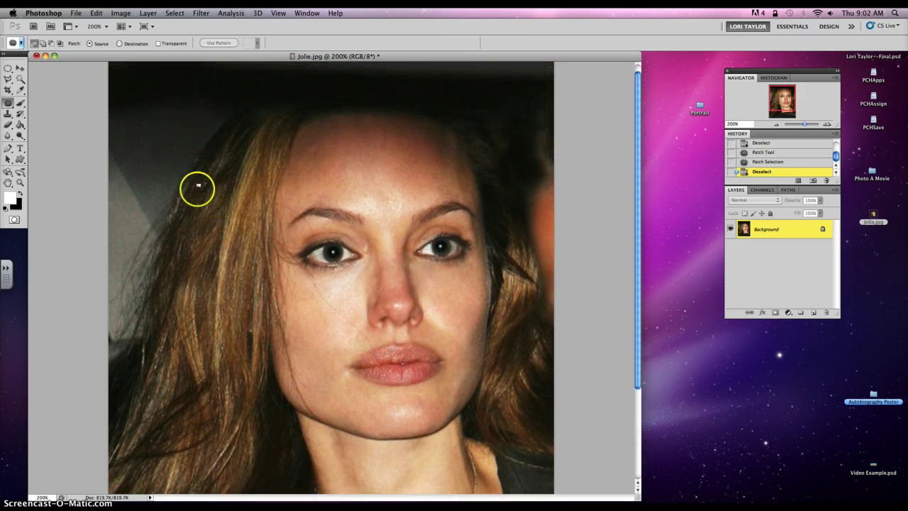
click(7, 113)
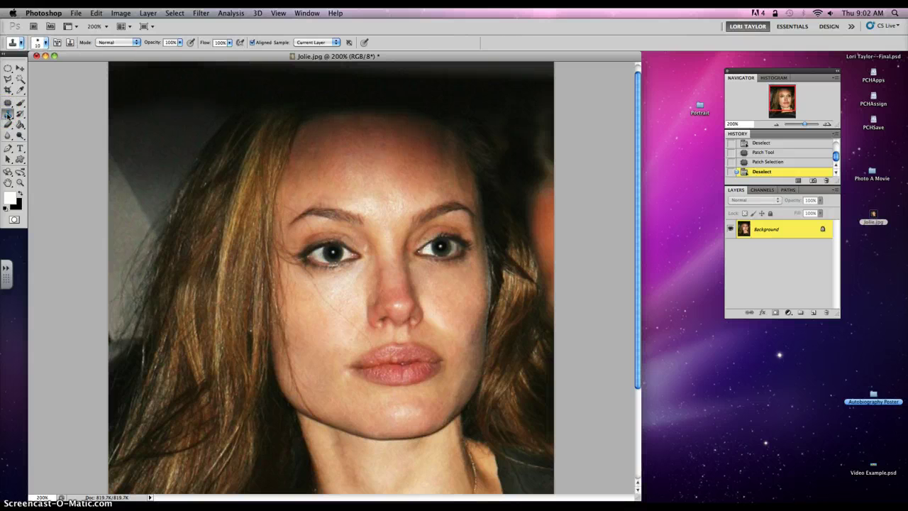
click(7, 115)
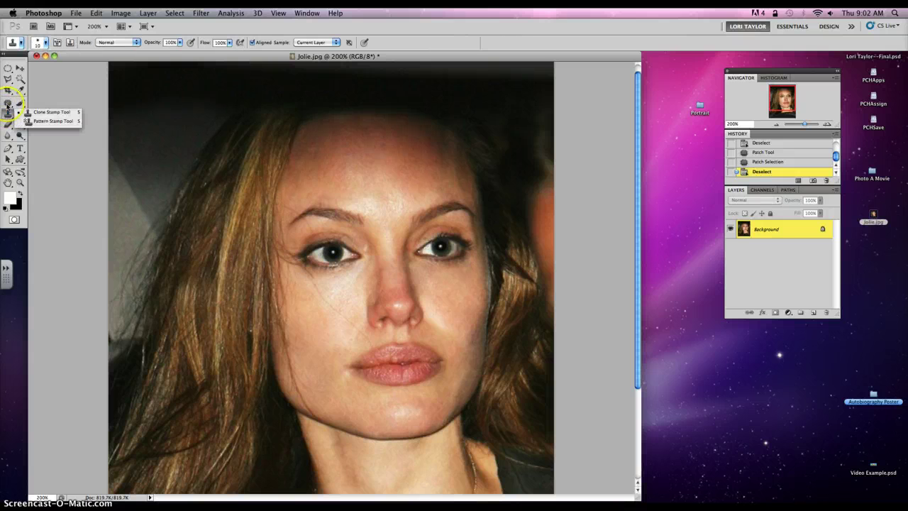
click(7, 103)
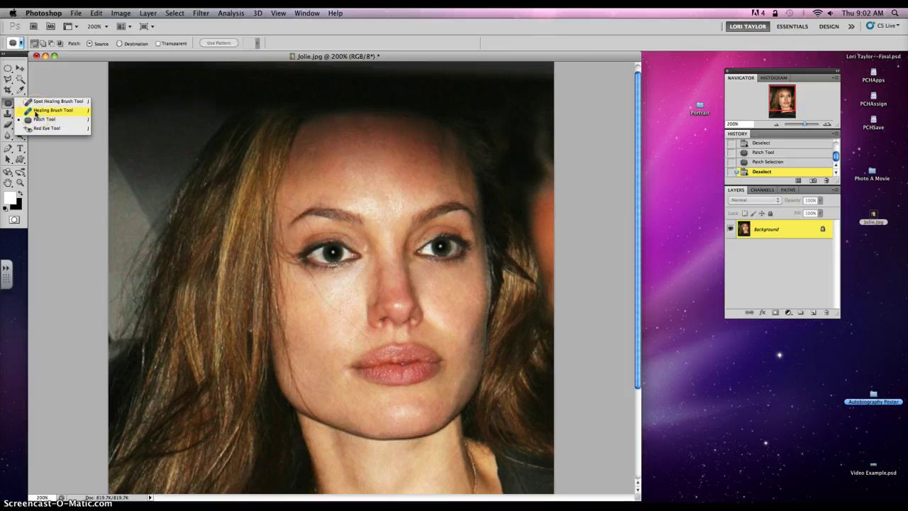
- Try copying the image-right eye onto the forehead with the Clone Stamp at brush size 30, then revert the stroke
click(5, 115)
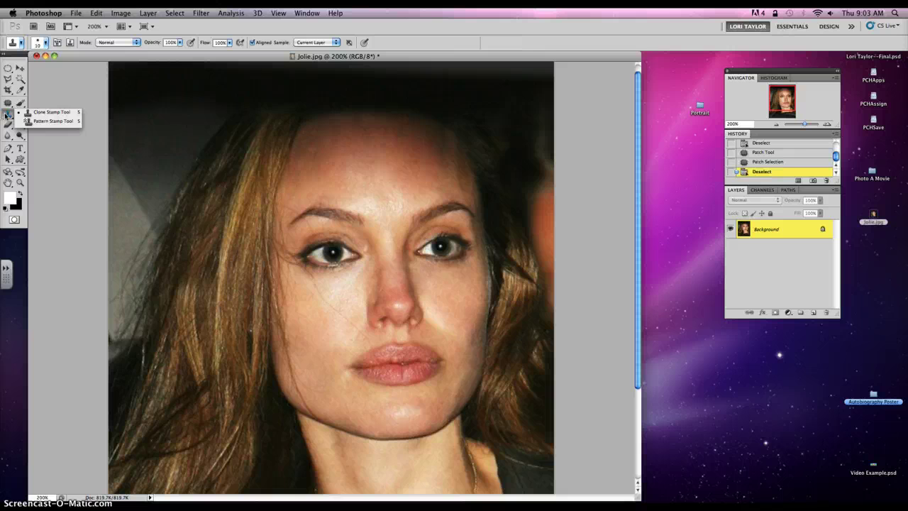
click(5, 115)
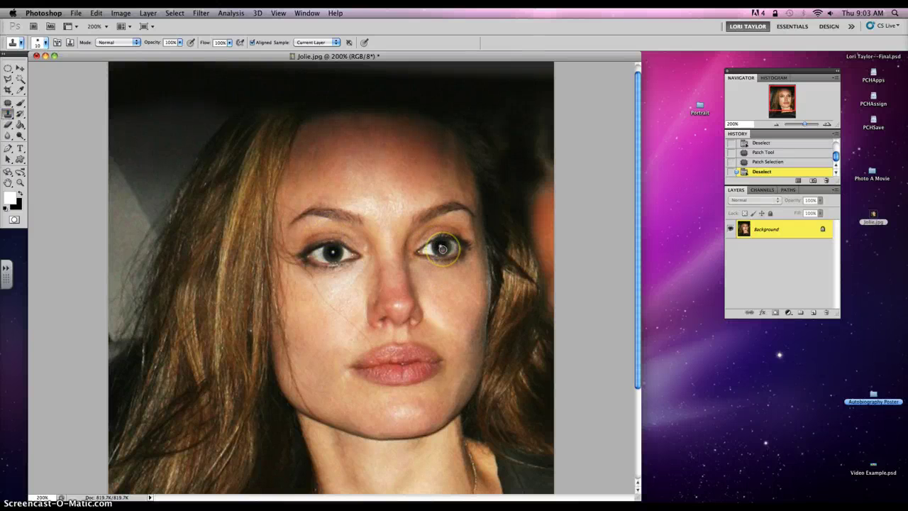
key(bracketright)
key(bracketright)
drag(443, 247, 445, 245)
alt+click(441, 247)
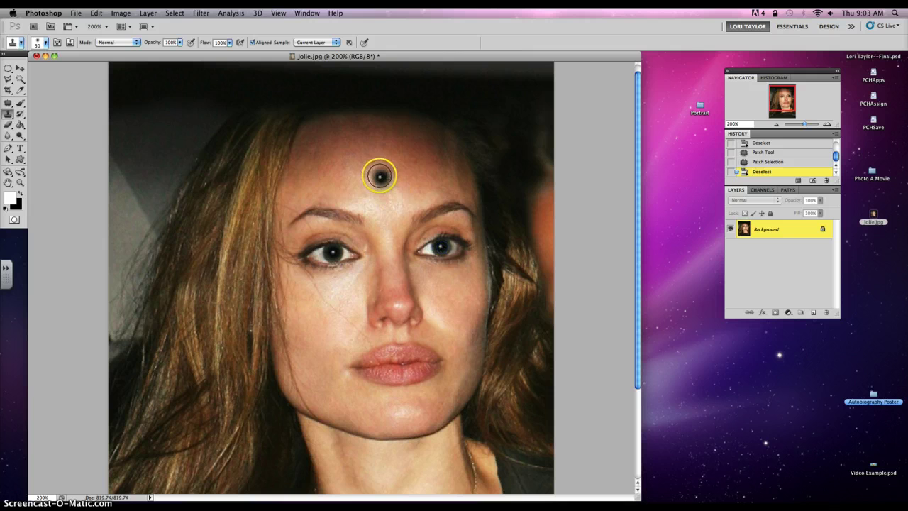
click(380, 180)
mouse_move(379, 180)
mouse_down()
mouse_move(367, 182)
mouse_move(398, 181)
mouse_move(361, 180)
mouse_move(397, 175)
mouse_up()
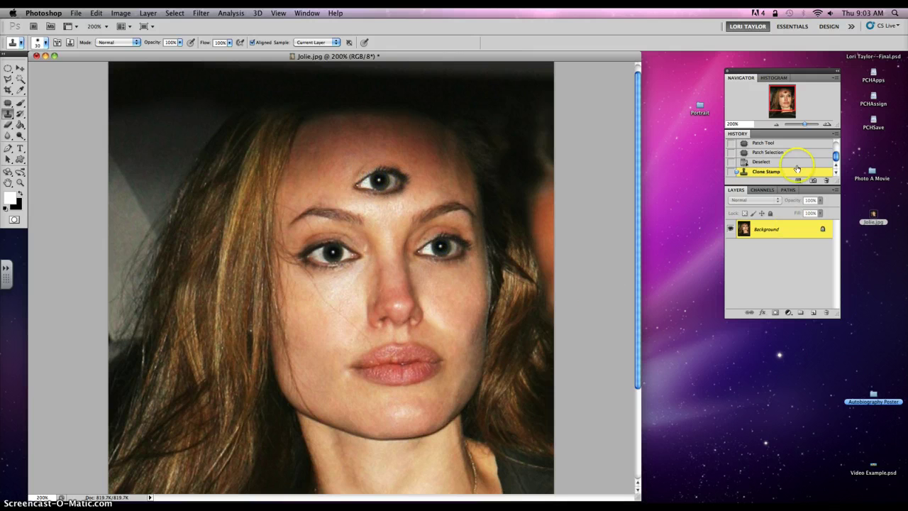
click(770, 163)
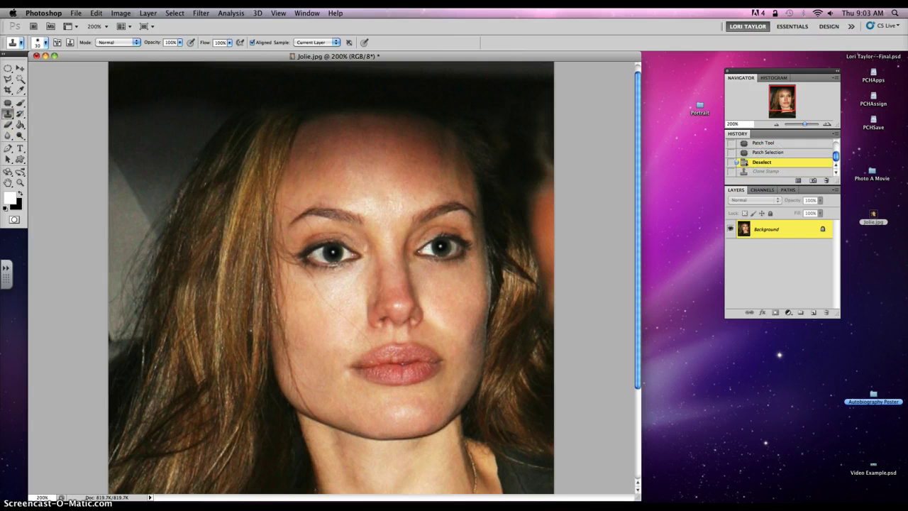
- Try painting the image-right eye onto the forehead with the Healing Brush, then revert that stroke through the history
drag(5, 103, 43, 116)
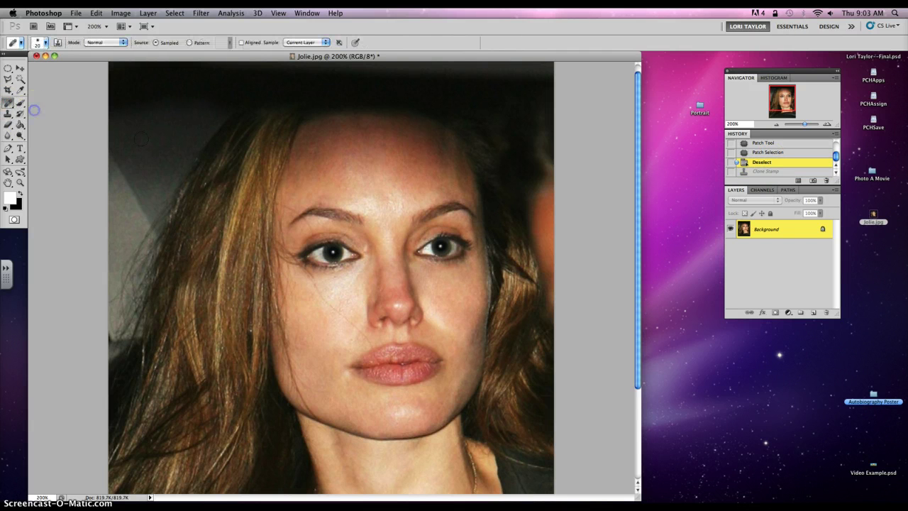
alt+click(438, 245)
drag(381, 186, 364, 179)
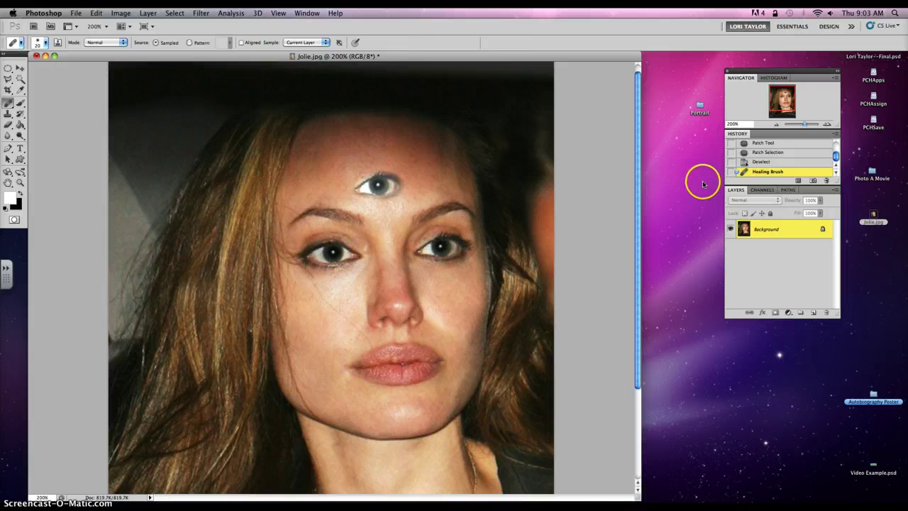
click(752, 162)
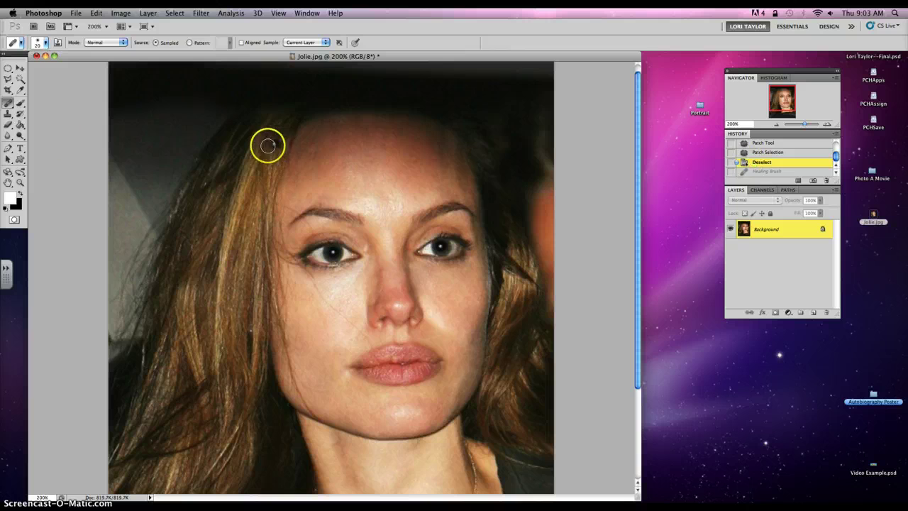
- Soften the shine between the eyebrows with the Clone Stamp at 24% opacity and brush size 40, sampling nearby forehead skin
click(6, 114)
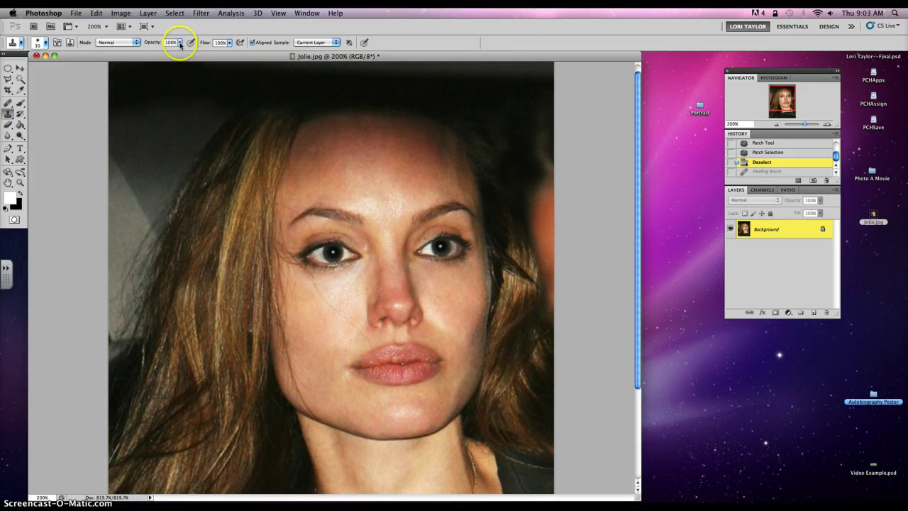
drag(180, 42, 153, 54)
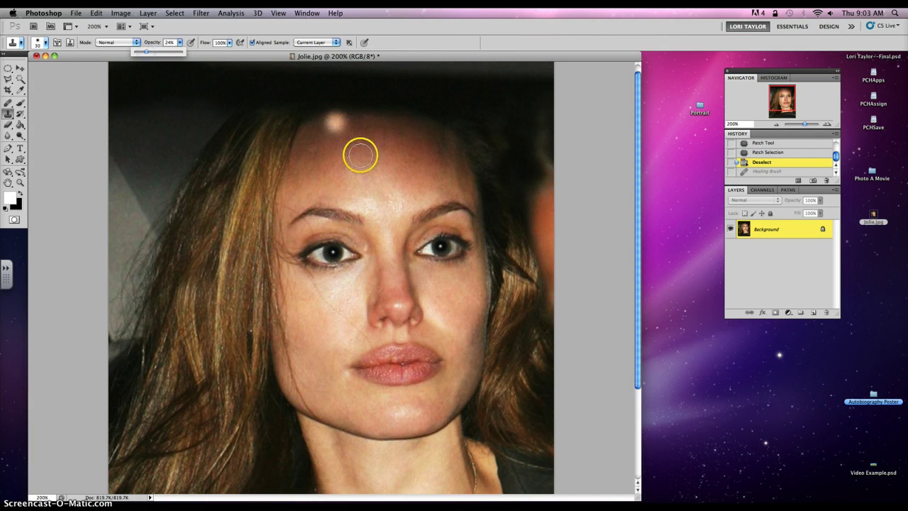
key(bracketright)
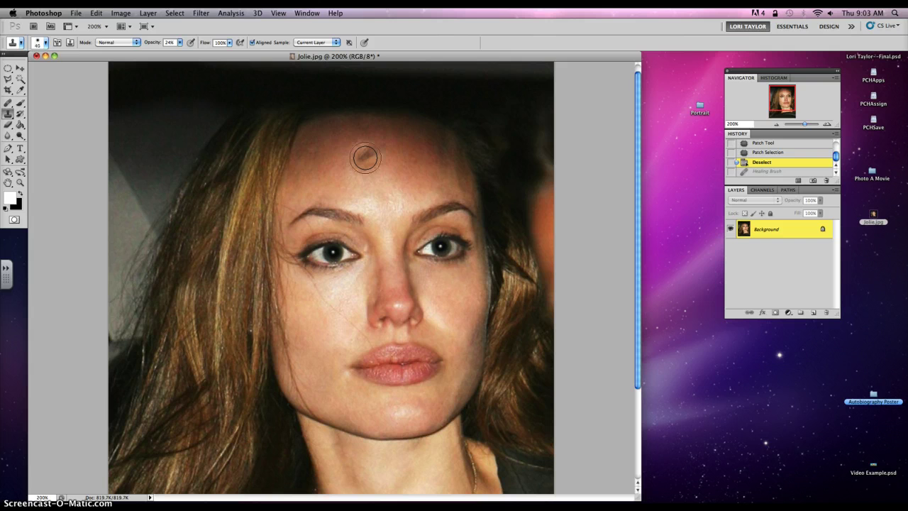
drag(385, 158, 383, 202)
alt+click(385, 205)
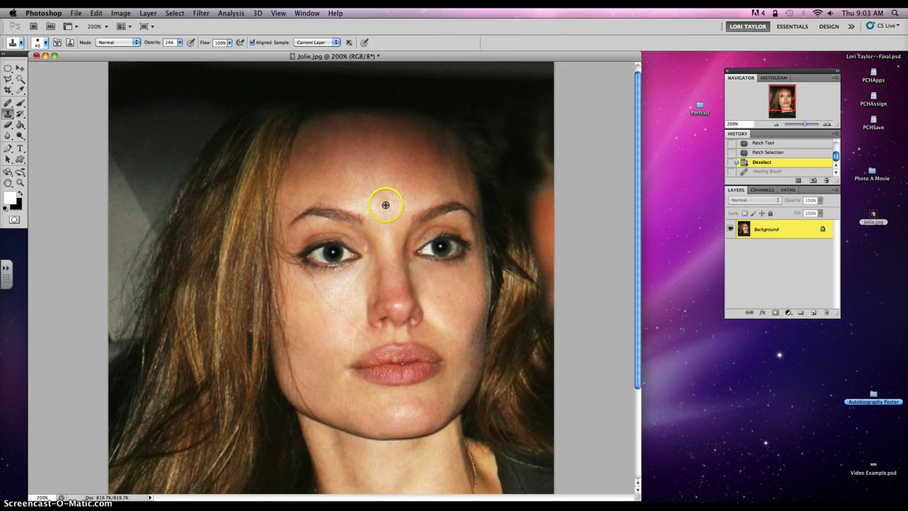
drag(376, 193, 380, 196)
click(371, 196)
click(370, 192)
click(399, 196)
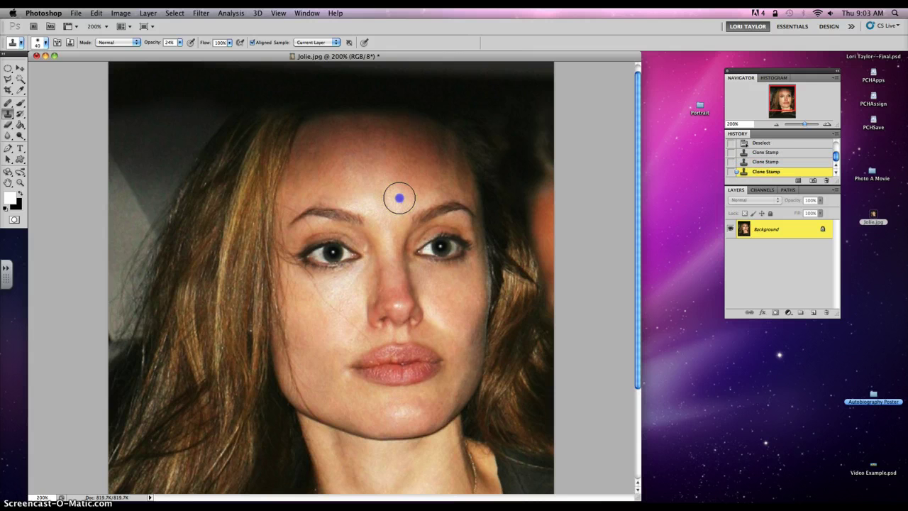
click(385, 194)
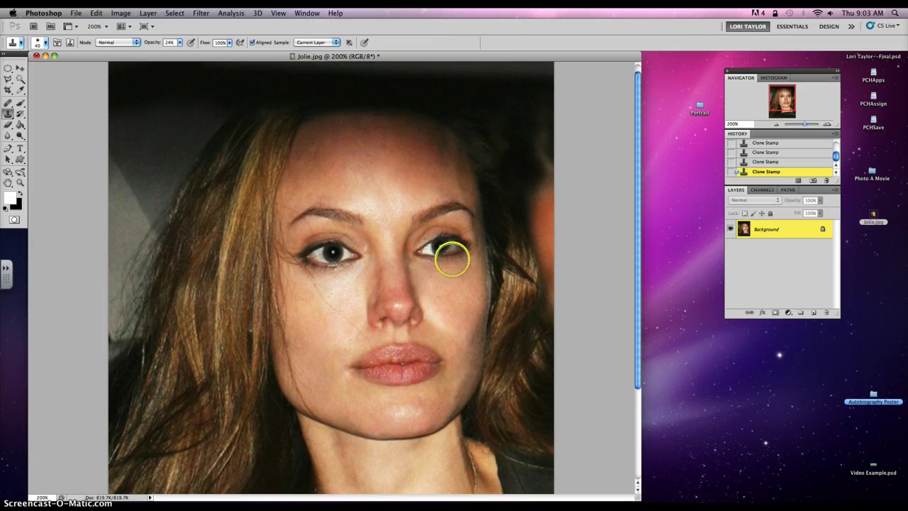
drag(452, 258, 427, 270)
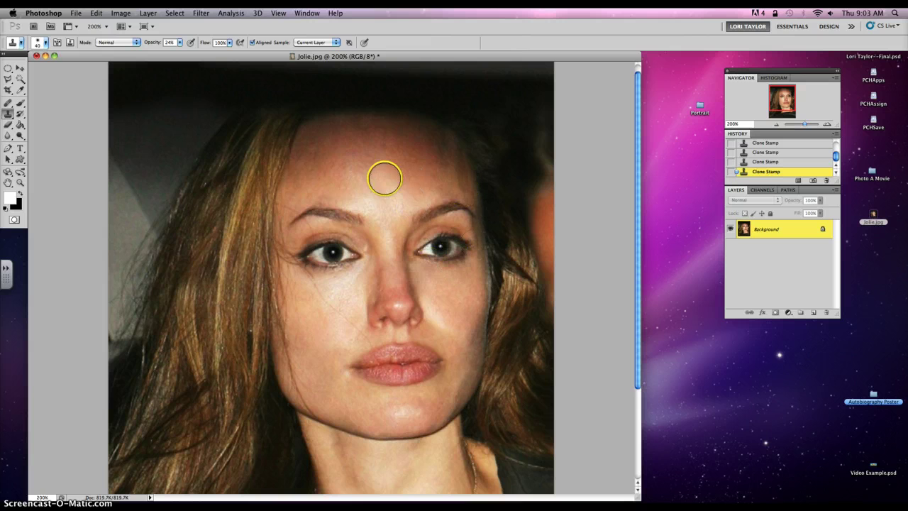
- Lower the Clone Stamp opacity to 14% and blend the middle of the forehead with nearby sampled skin
click(179, 42)
drag(176, 52, 172, 52)
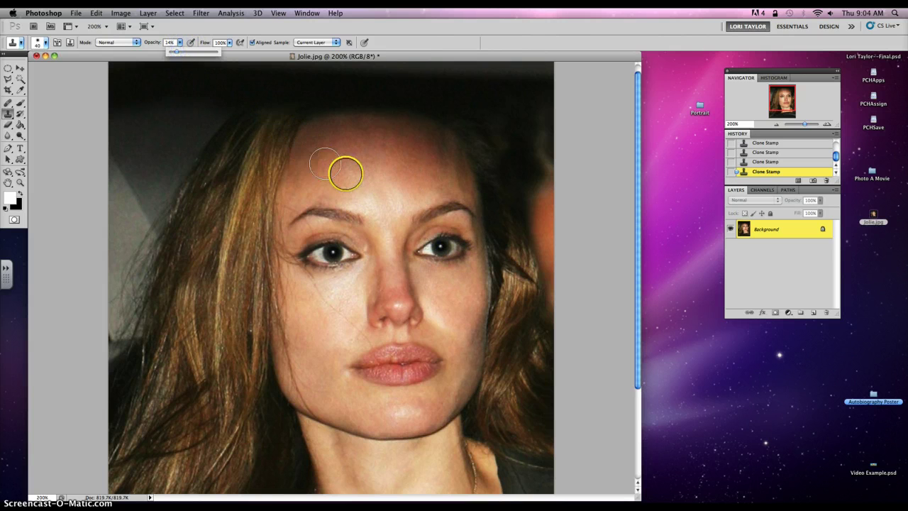
click(344, 178)
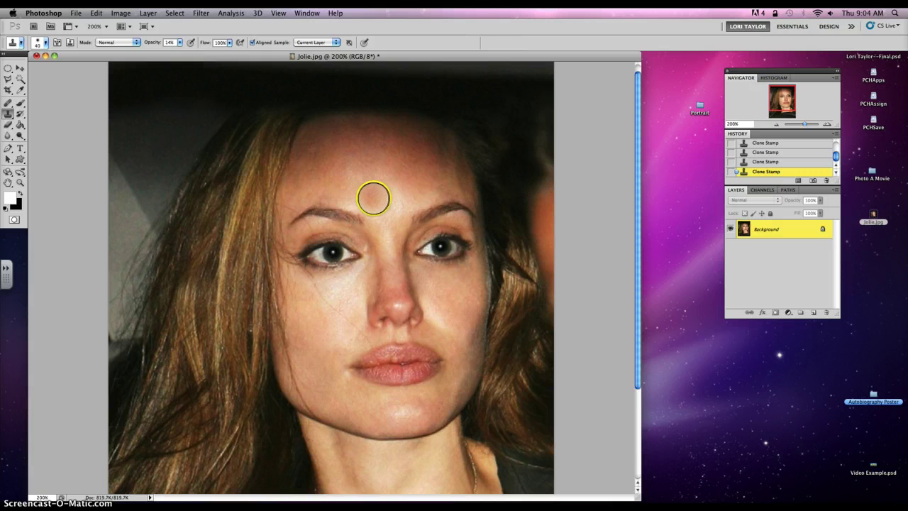
alt+click(405, 186)
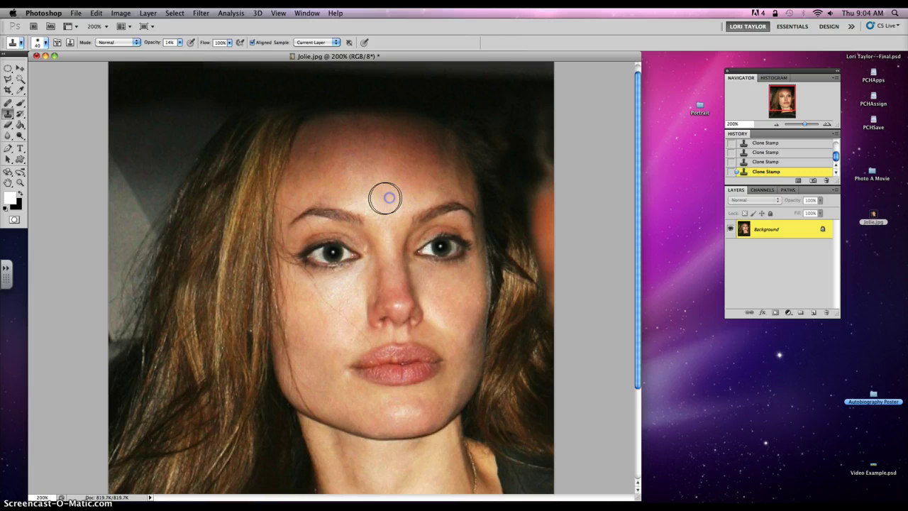
- Clone sampled skin lightly over the lower image-left cheek and the chin to even out their tone
click(351, 397)
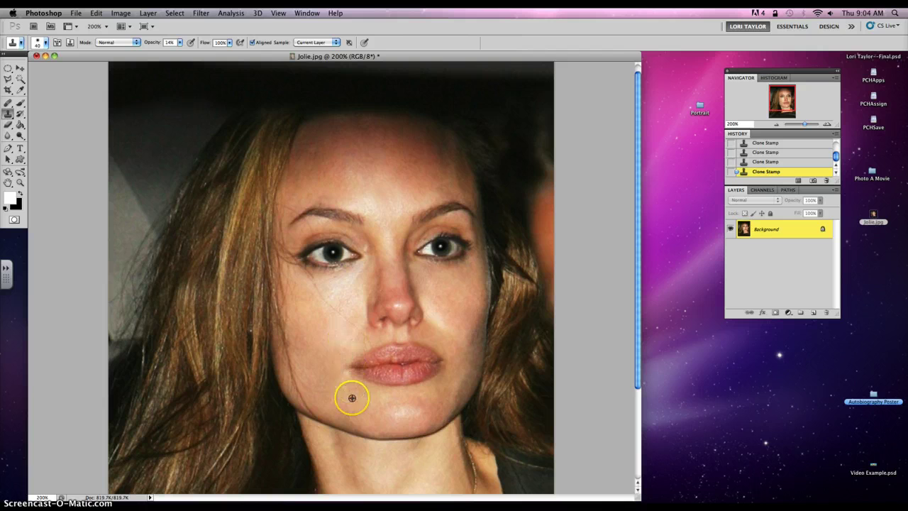
click(325, 361)
drag(330, 356, 329, 367)
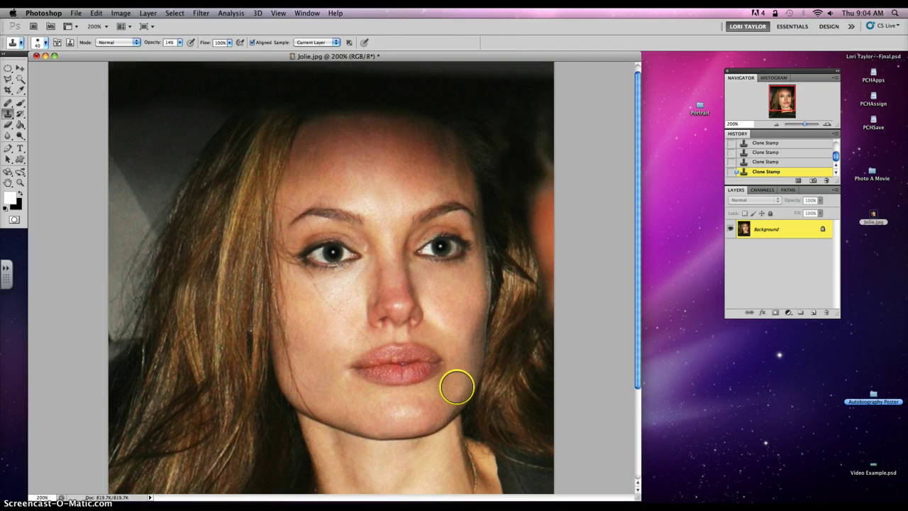
alt+click(365, 404)
click(388, 413)
click(410, 411)
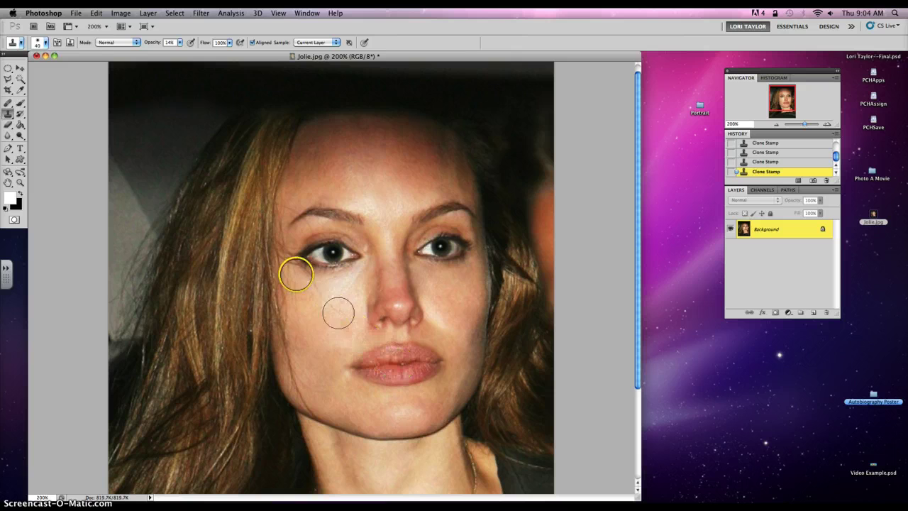
- Heal the marks above the image-left lip corner and beside the nose with a small Healing Brush, sampling skin near the mouth
click(6, 103)
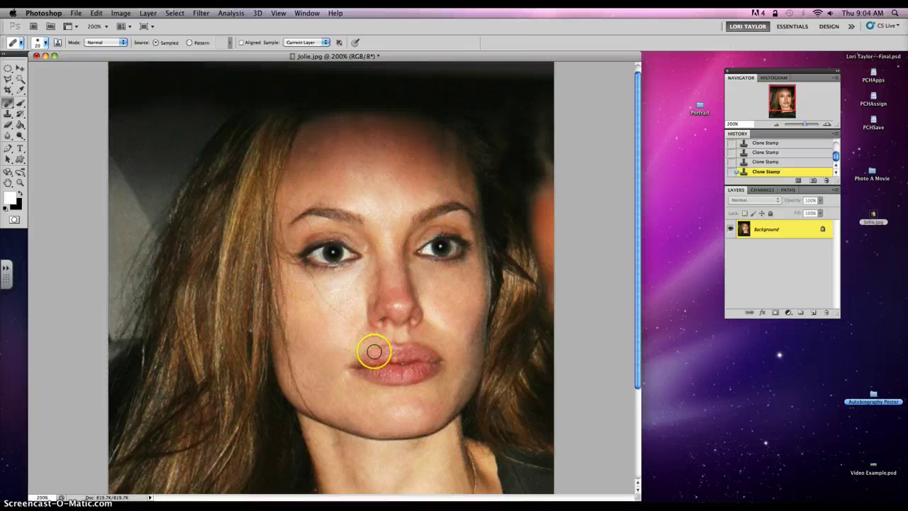
key(bracketleft)
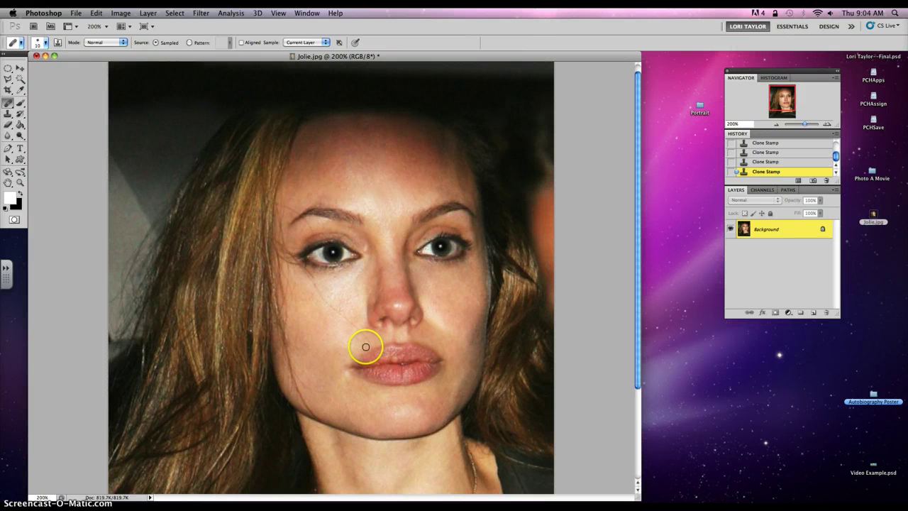
alt+click(364, 345)
click(369, 341)
click(367, 338)
click(363, 335)
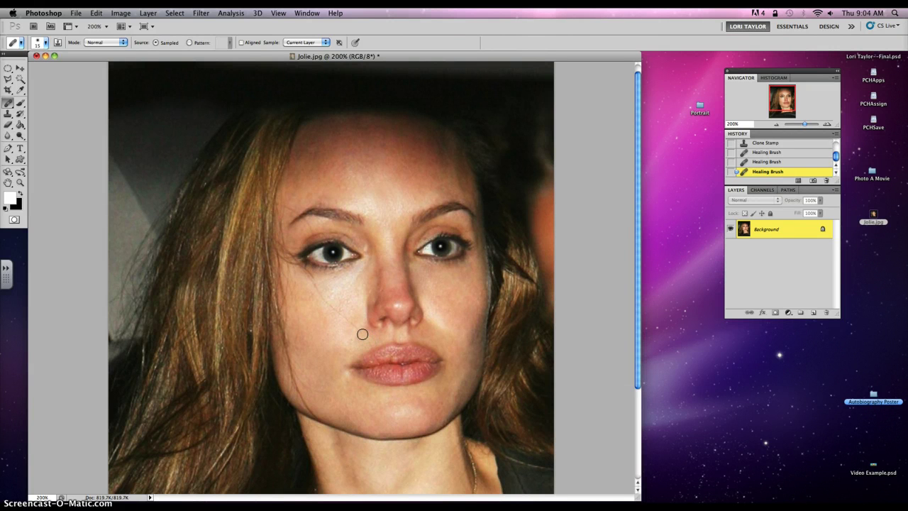
click(360, 332)
click(367, 344)
click(355, 333)
click(353, 326)
- Heal the fine line across the image-left cheek and the marks around that eye, sampling nearby cheek and brow skin
alt+click(312, 302)
click(329, 309)
click(298, 265)
alt+click(304, 230)
alt+click(294, 199)
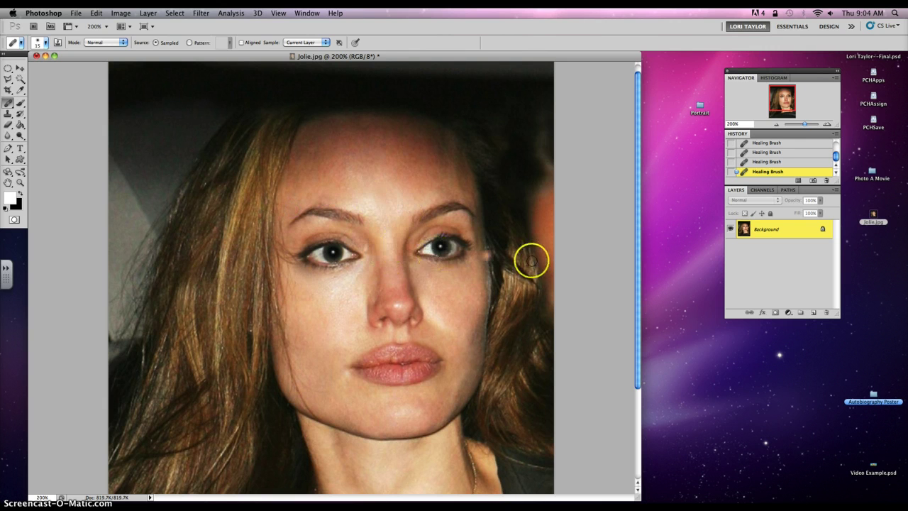
- Compare the original photo with the retouched version through the history, return to the latest state and view it at 100%
scroll(789, 161, up, 3)
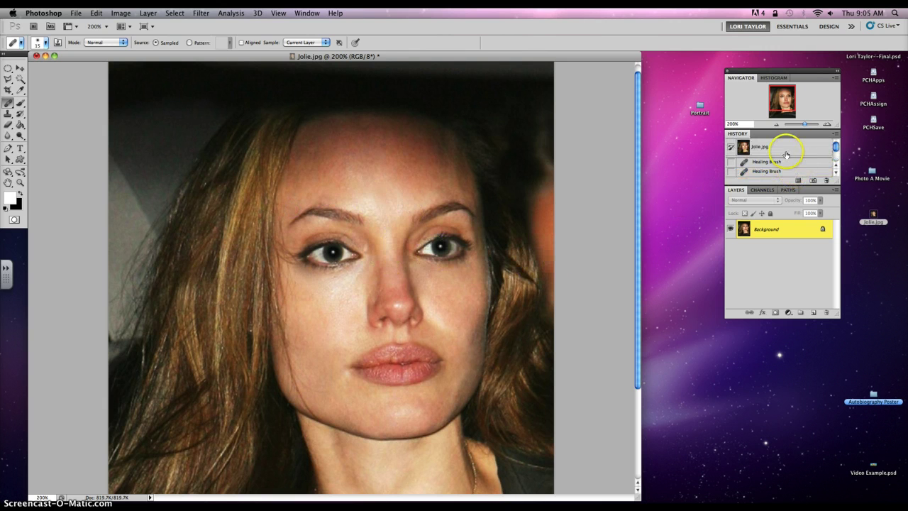
click(784, 147)
scroll(783, 154, down, 1)
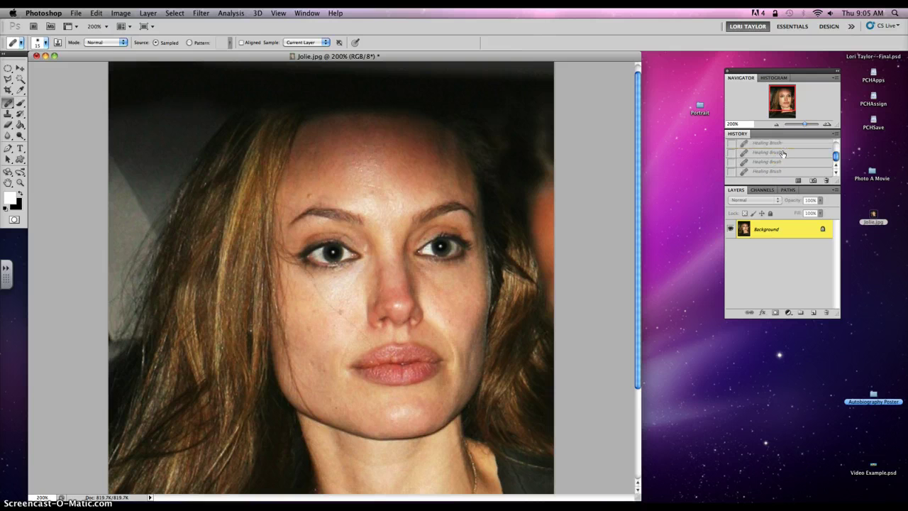
click(771, 172)
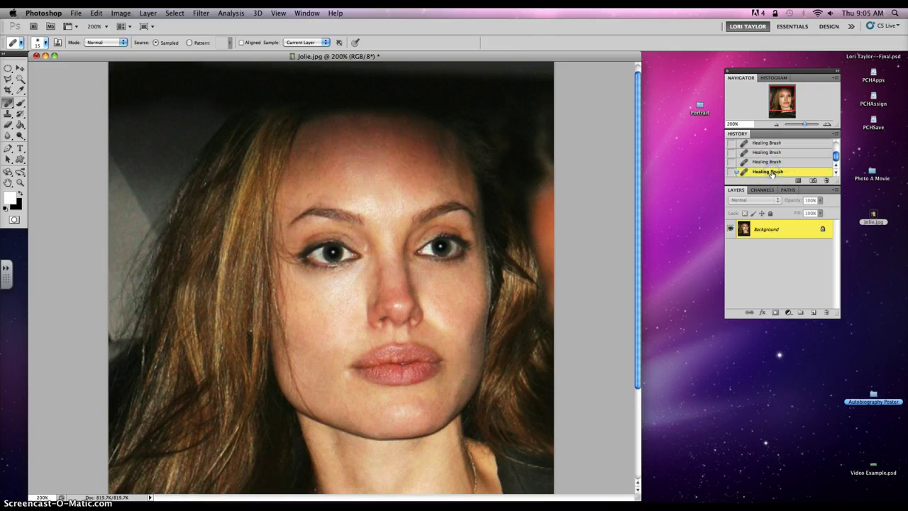
click(777, 125)
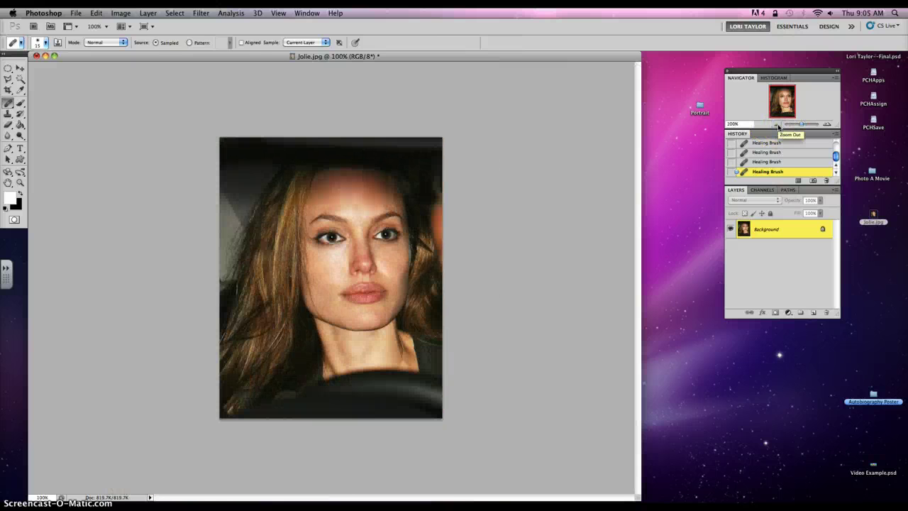